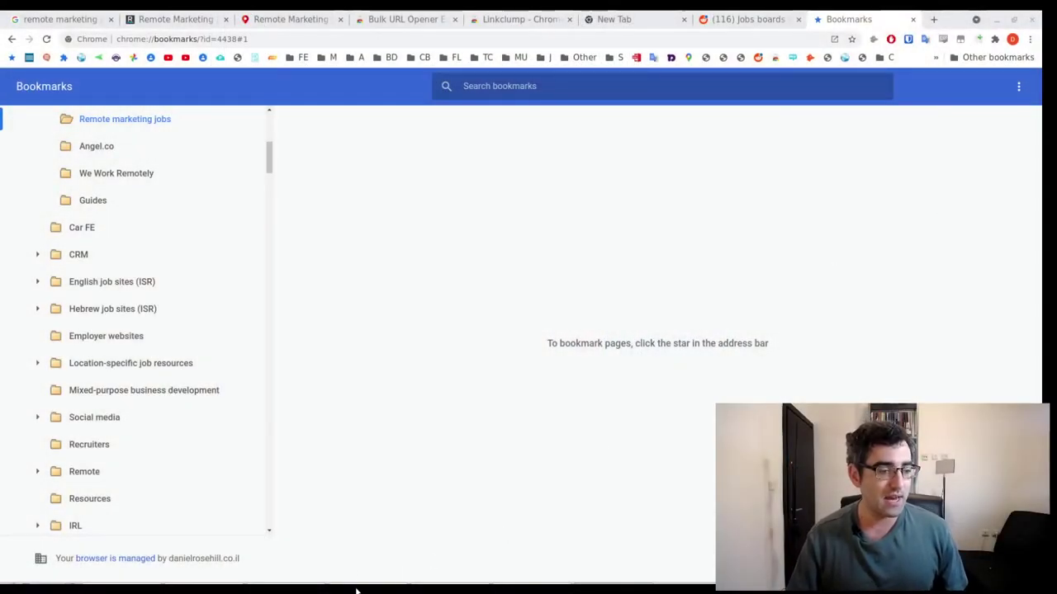
Step: Bring up the remote-marketing-job-links file in Mousepad, select the remote.co URL on the first line, and return to Chrome
{"action": "left_click", "coordinate": [368, 588]}
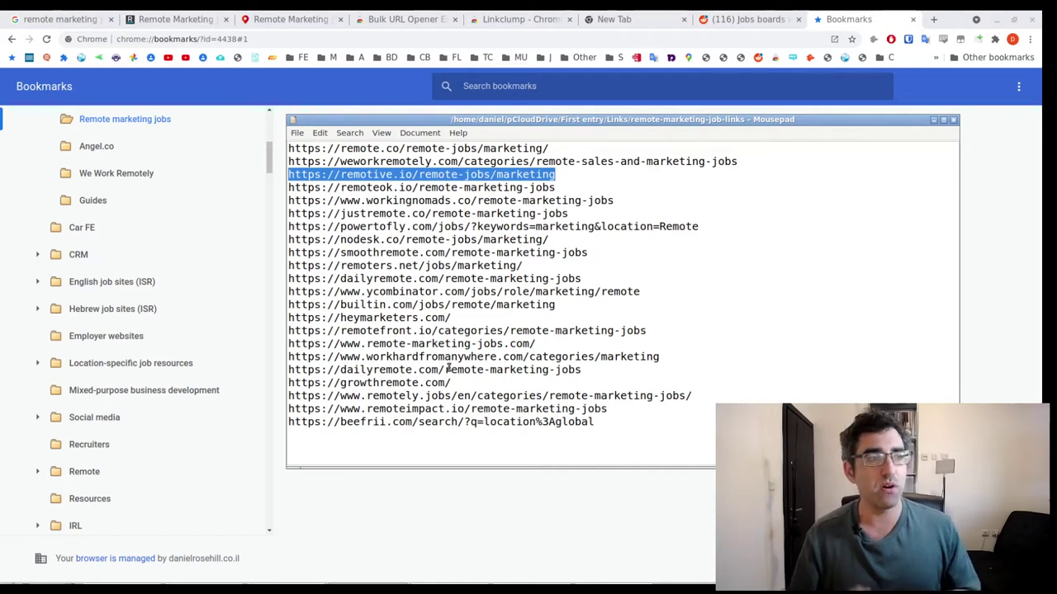
{"action": "left_click", "coordinate": [562, 154]}
{"action": "key", "text": "shift+Home"}
{"action": "left_click", "coordinate": [632, 503]}
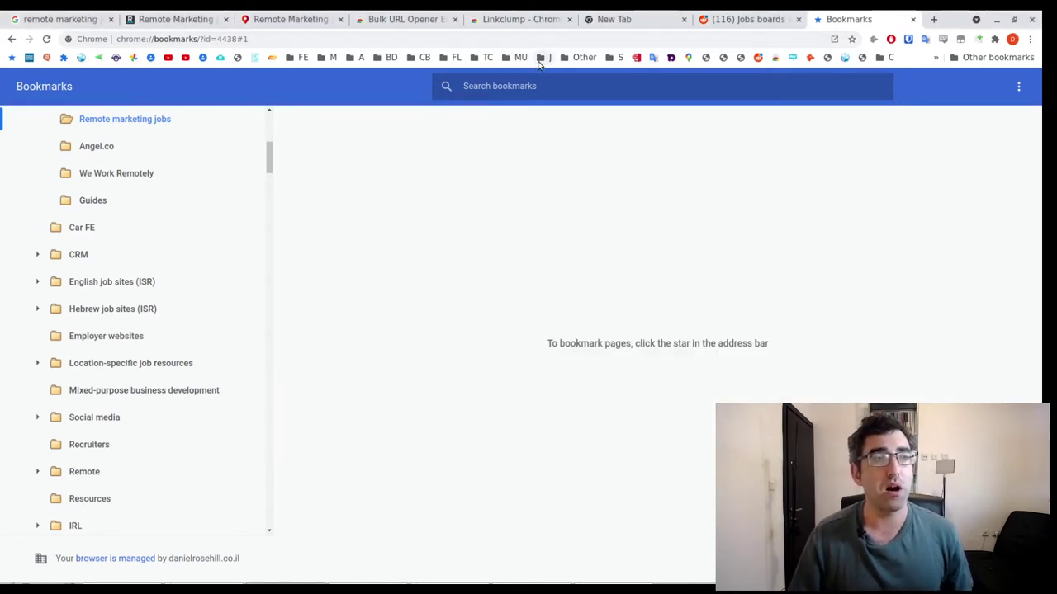
Step: Reset the bookmark manager's zoom and check the contents of Remote marketing jobs under Remote/Telecommute in the J bookmarks folder
{"action": "key", "text": "ctrl+plus"}
{"action": "key", "text": "ctrl+0"}
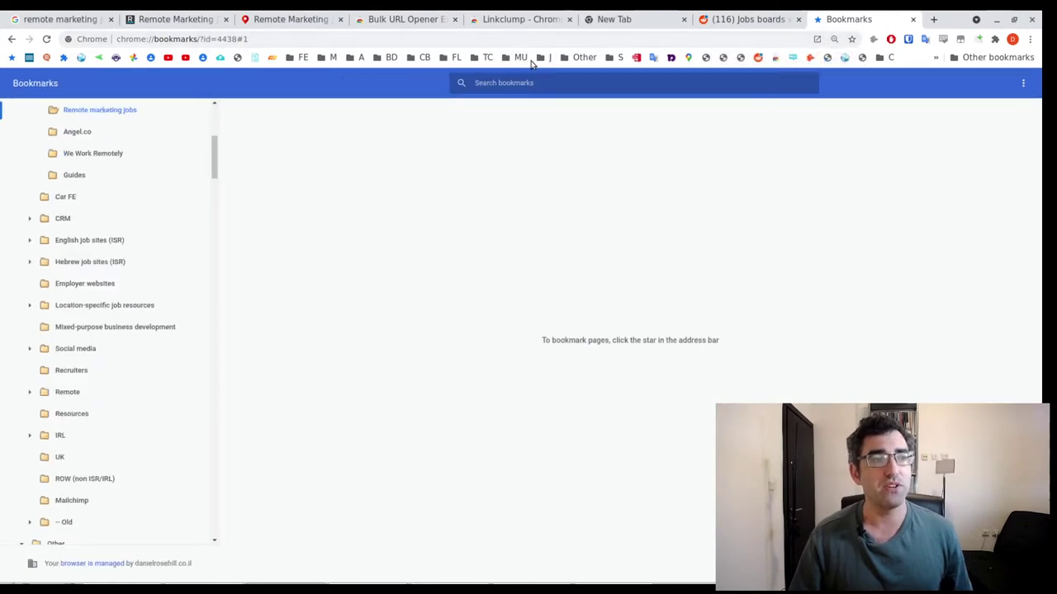
{"action": "left_click", "coordinate": [547, 60]}
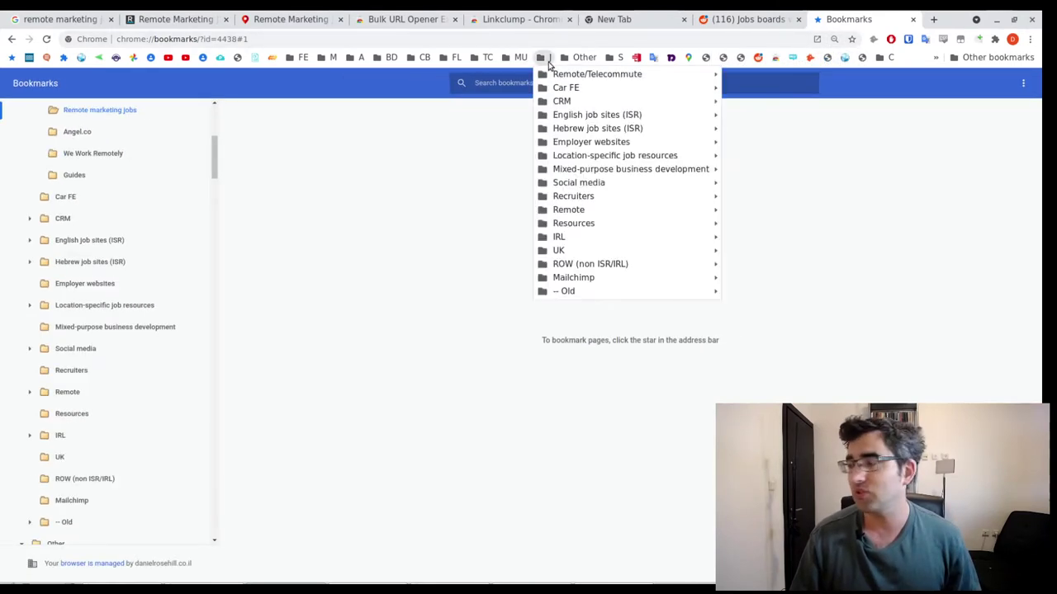
{"action": "mouse_move", "coordinate": [547, 76]}
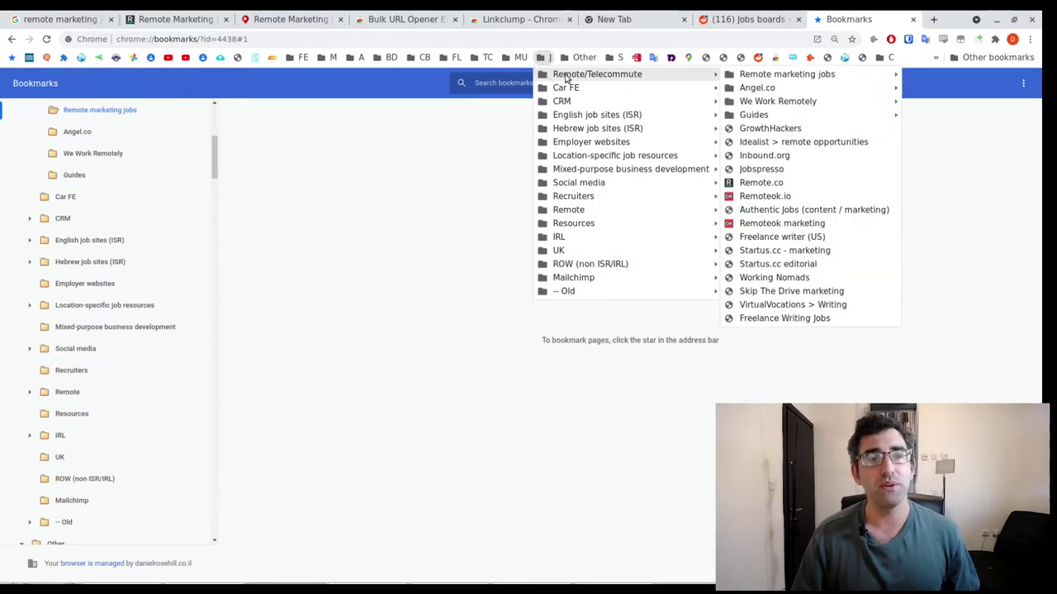
{"action": "mouse_move", "coordinate": [816, 80]}
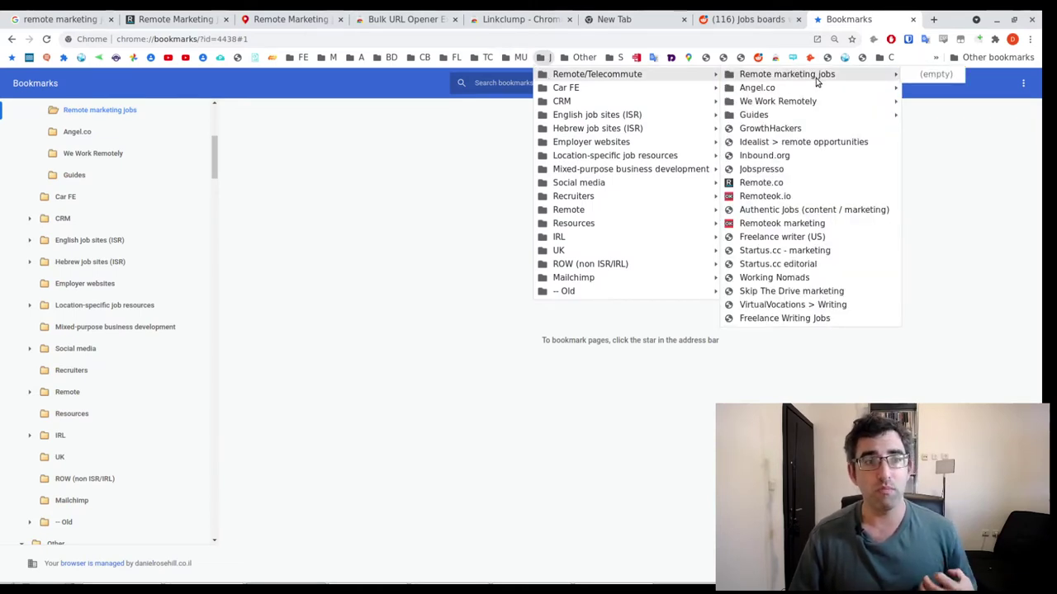
{"action": "left_click", "coordinate": [462, 265]}
{"action": "scroll", "coordinate": [132, 259], "scroll_direction": "up", "scroll_amount": 2}
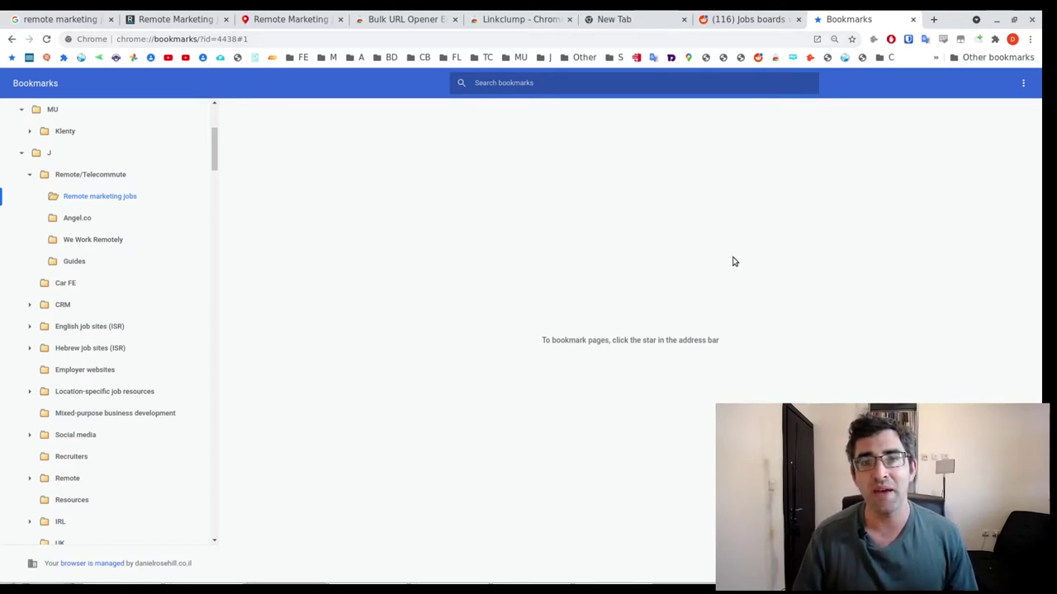
Step: Copy the remote.co marketing jobs URL from the Mousepad link list and return to the bookmark manager
{"action": "right_click", "coordinate": [514, 223]}
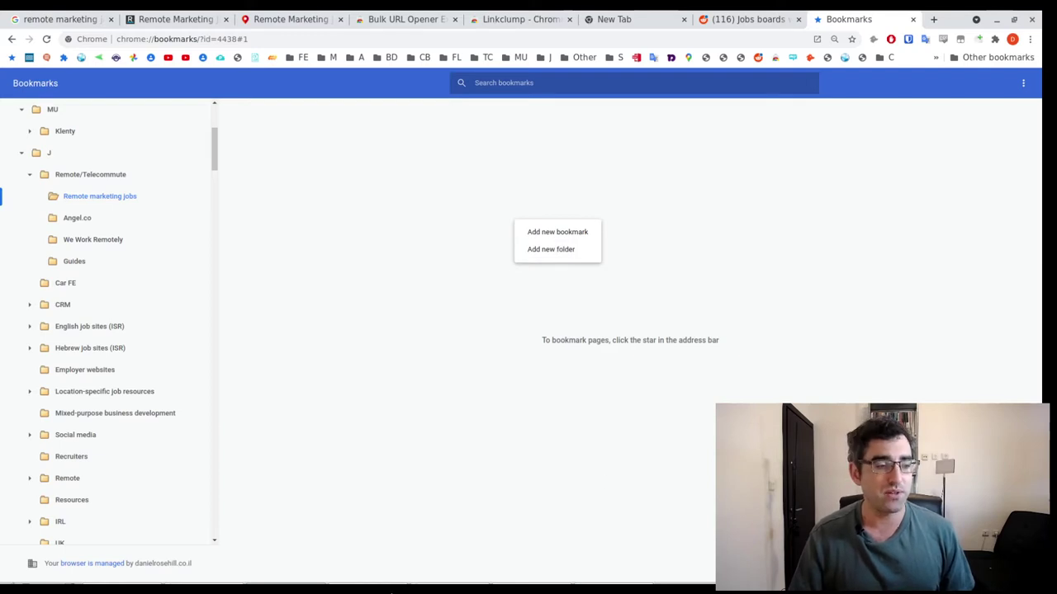
{"action": "left_click", "coordinate": [392, 592]}
{"action": "right_click", "coordinate": [485, 149]}
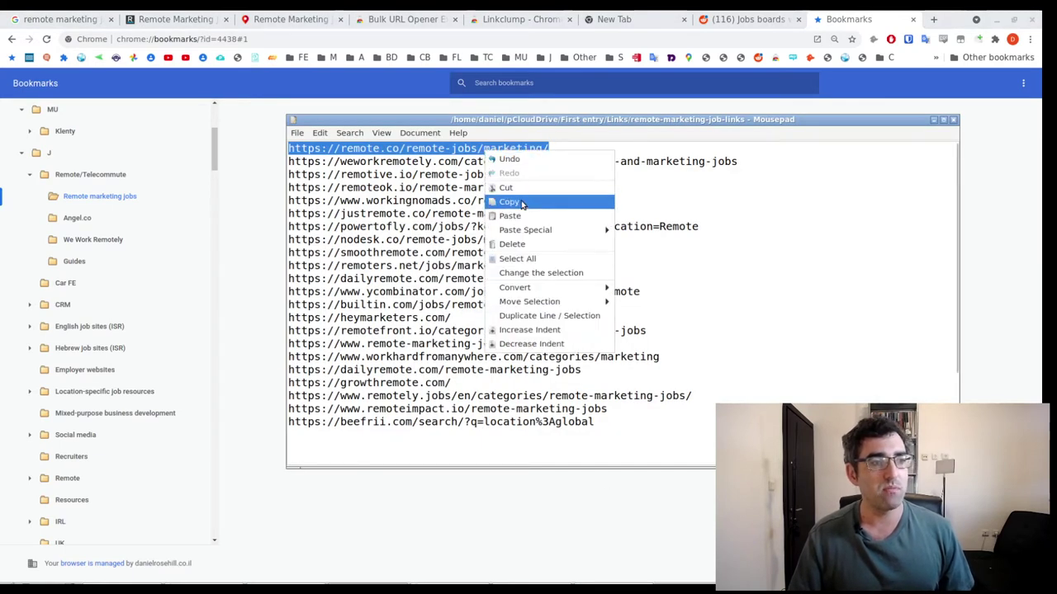
{"action": "left_click", "coordinate": [522, 204]}
{"action": "left_click", "coordinate": [1006, 247]}
{"action": "right_click", "coordinate": [526, 206]}
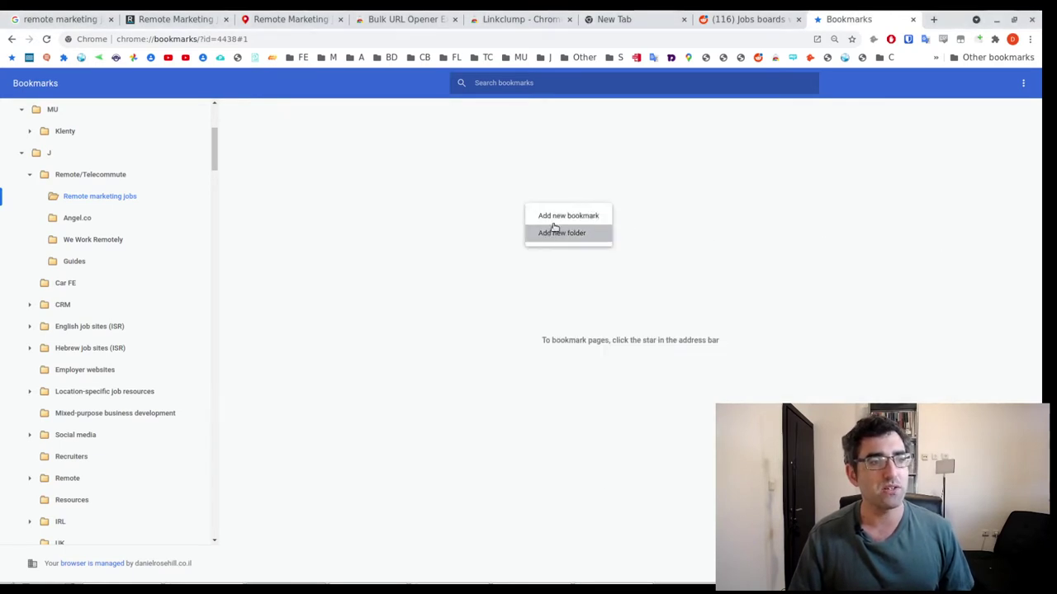
{"action": "left_click", "coordinate": [568, 215]}
{"action": "left_click", "coordinate": [435, 337]}
{"action": "key", "text": "ctrl+v"}
{"action": "left_click", "coordinate": [448, 297]}
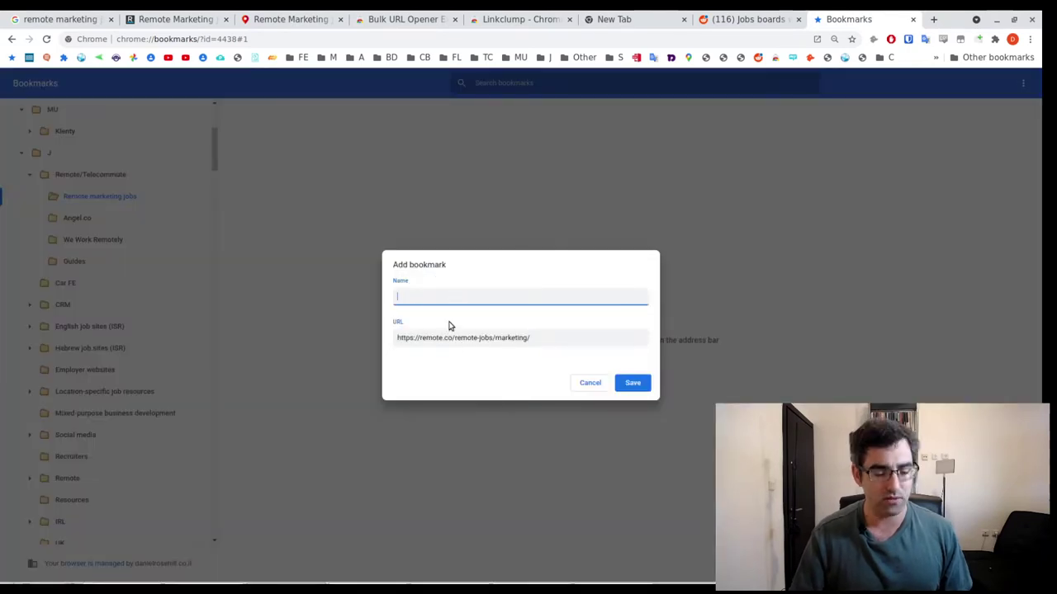
{"action": "type", "text": "Remote.co"}
{"action": "key", "text": "Return"}
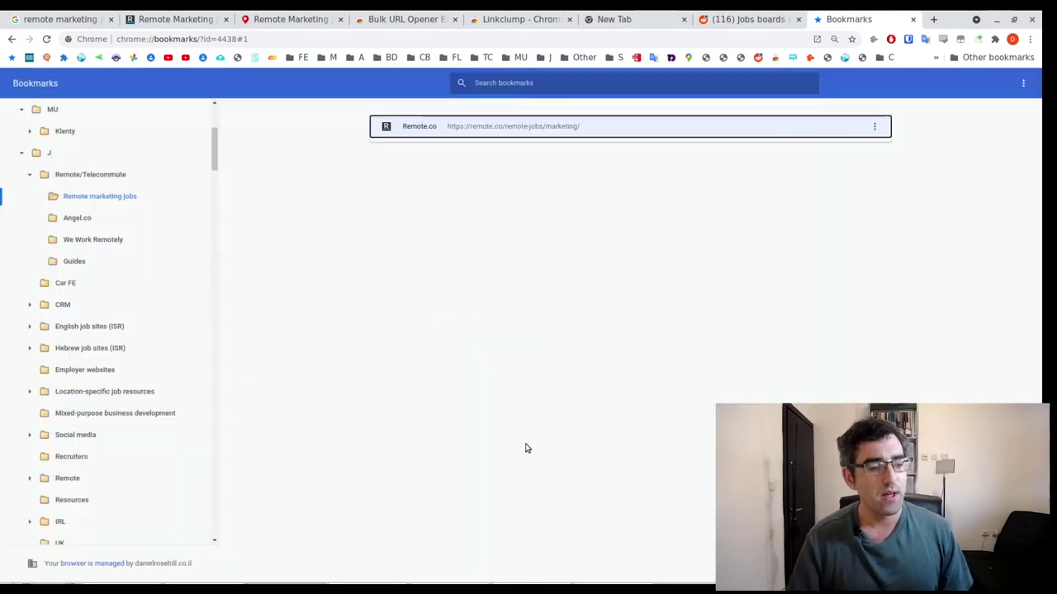
Step: Copy the weworkremotely.com sales and marketing jobs URL from the Mousepad link list and return to the bookmark manager
{"action": "left_click", "coordinate": [442, 589]}
{"action": "left_click_drag", "start_coordinate": [754, 164], "coordinate": [283, 163]}
{"action": "left_click", "coordinate": [252, 297]}
{"action": "right_click", "coordinate": [496, 229]}
{"action": "left_click", "coordinate": [502, 238]}
{"action": "left_click", "coordinate": [460, 335]}
{"action": "key", "text": "ctrl+v"}
{"action": "left_click", "coordinate": [470, 301]}
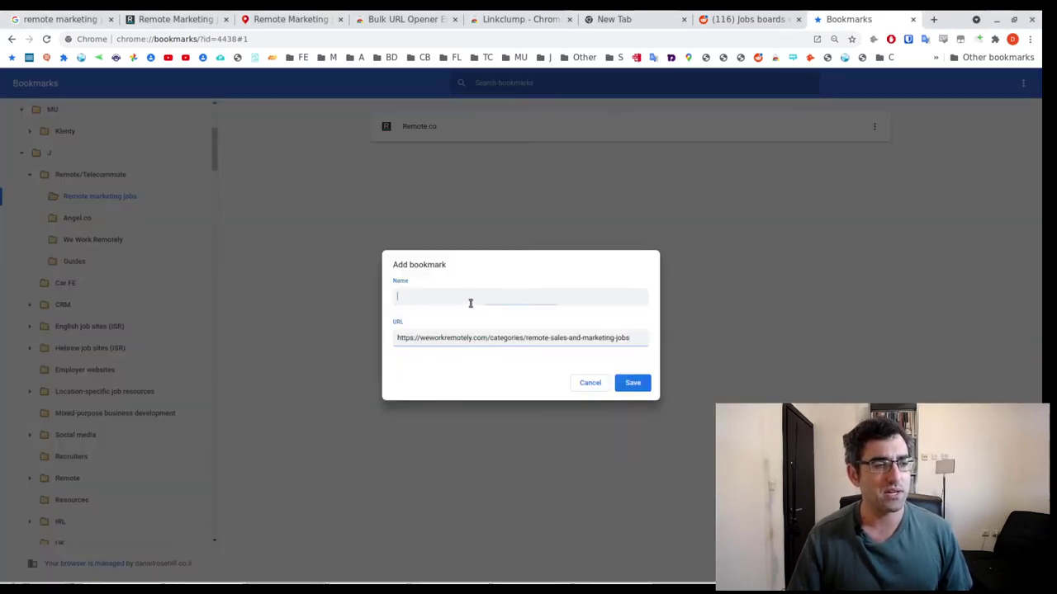
{"action": "type", "text": "We Work REmotely"}
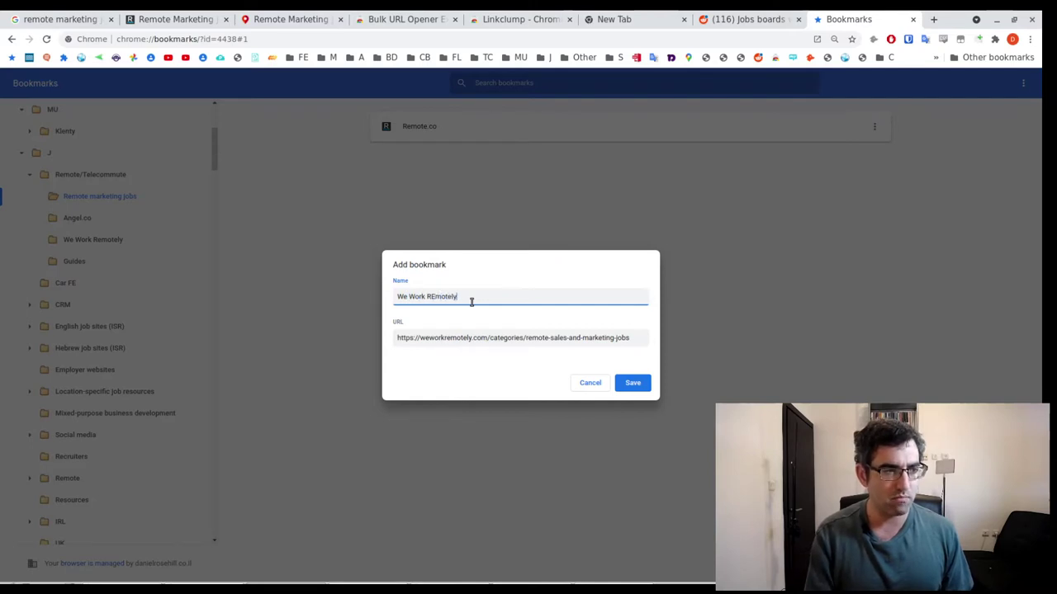
{"action": "key", "text": "BackSpace"}
{"action": "key", "text": "BackSpace"}
{"action": "key", "text": "BackSpace"}
{"action": "key", "text": "BackSpace"}
{"action": "key", "text": "BackSpace"}
{"action": "key", "text": "BackSpace"}
{"action": "key", "text": "BackSpace"}
{"action": "type", "text": "emotely"}
{"action": "key", "text": "Return"}
Step: Copy the remotive.io marketing jobs URL from the Mousepad link list and return to the bookmark manager
{"action": "key", "text": "alt+Tab"}
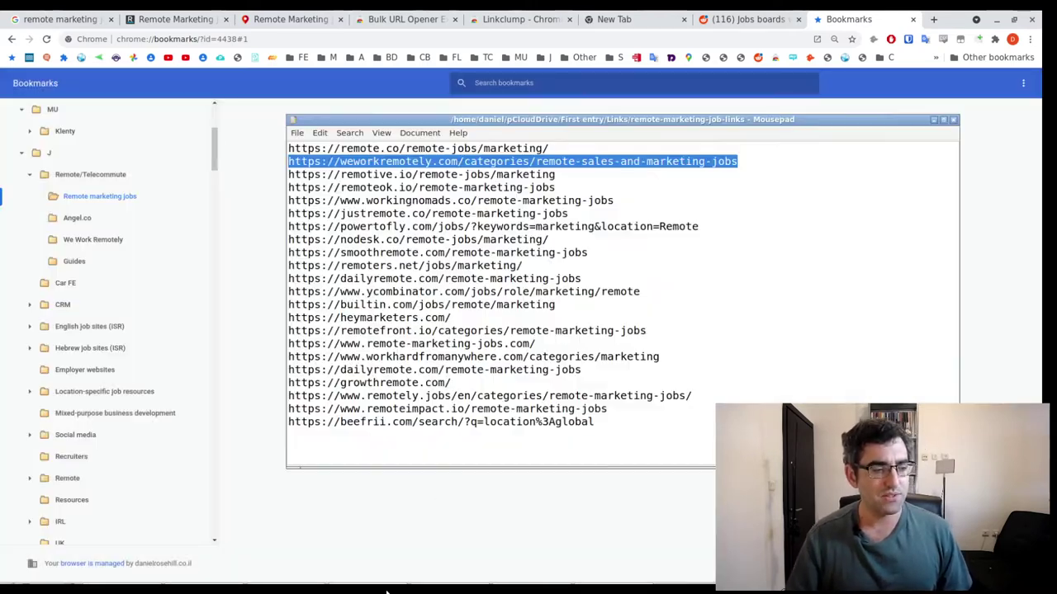
{"action": "key", "text": "Down"}
{"action": "key", "text": "Home"}
{"action": "key", "text": "shift+End"}
{"action": "key", "text": "alt+Tab"}
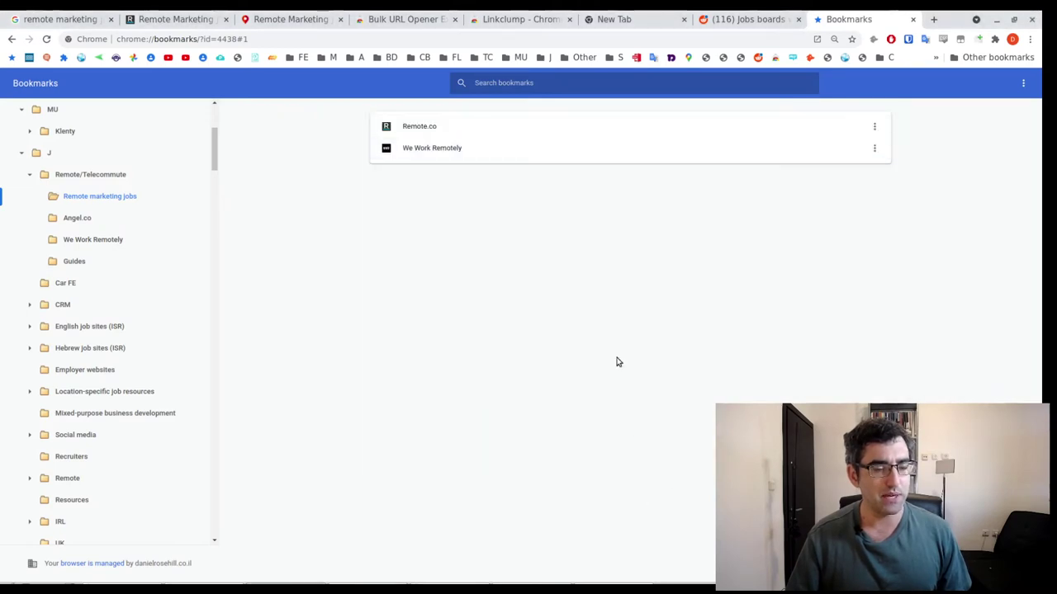
{"action": "right_click", "coordinate": [520, 214]}
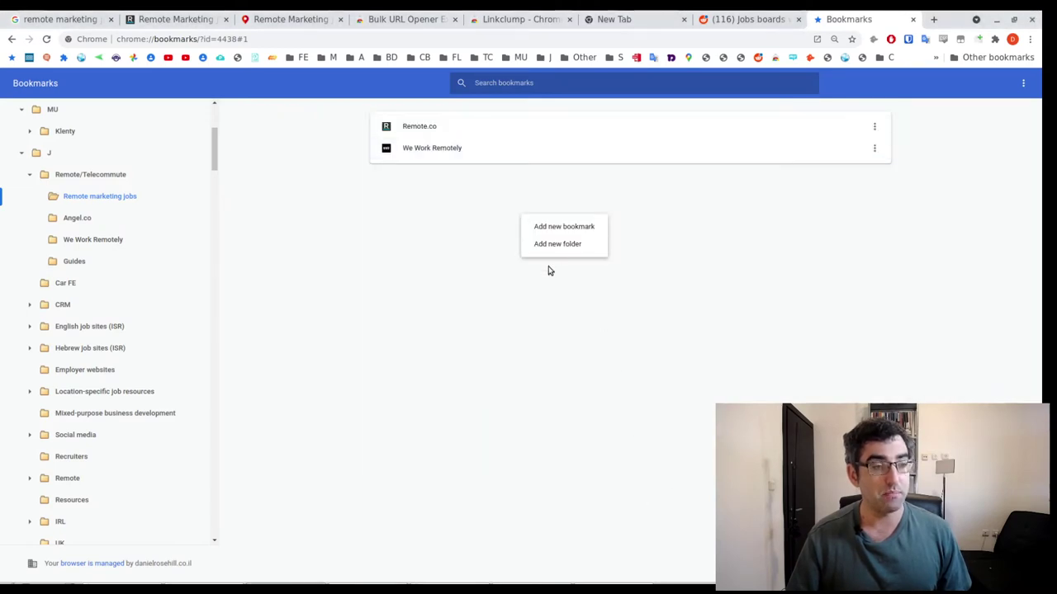
{"action": "left_click", "coordinate": [560, 225]}
{"action": "left_click", "coordinate": [395, 340]}
{"action": "key", "text": "ctrl+v"}
{"action": "left_click", "coordinate": [477, 293]}
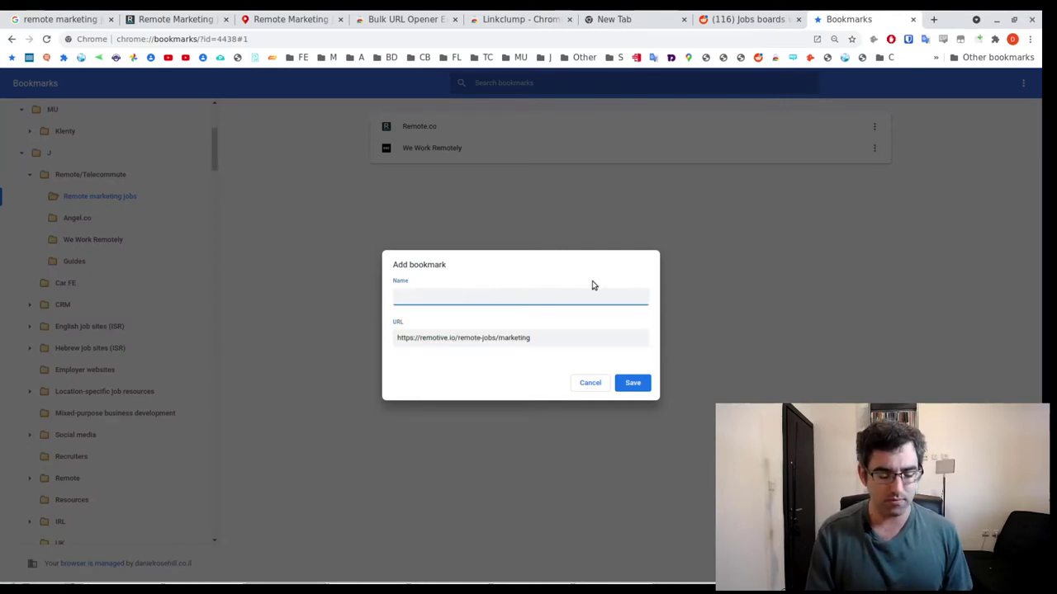
{"action": "type", "text": "emote.io"}
{"action": "key", "text": "Return"}
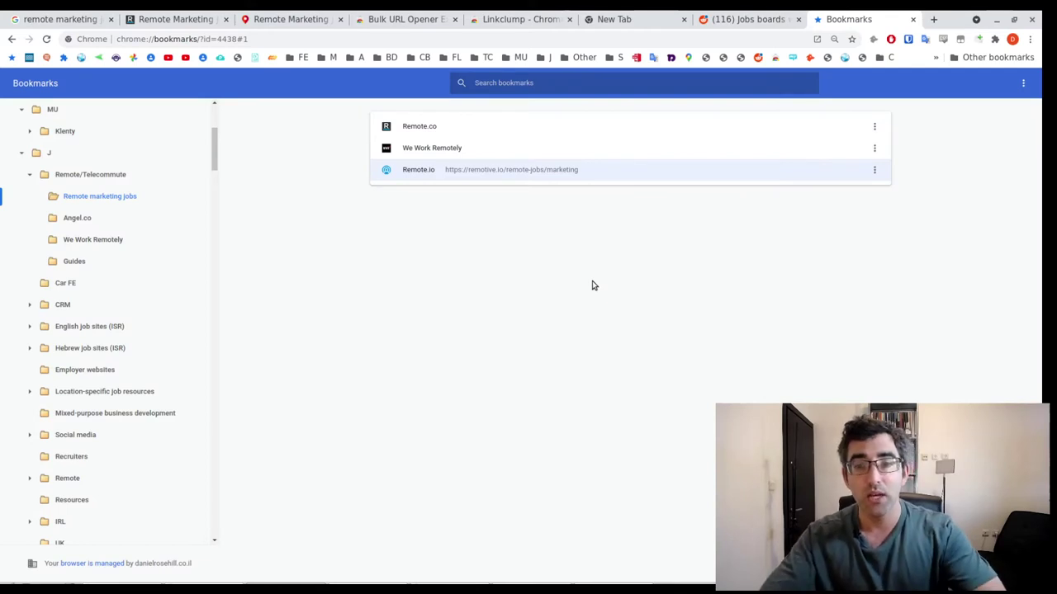
Step: Open all three Remote marketing jobs bookmarks as tabs in the current window and view the We Work Remotely and Remotive pages
{"action": "left_click", "coordinate": [544, 56]}
{"action": "mouse_move", "coordinate": [558, 73]}
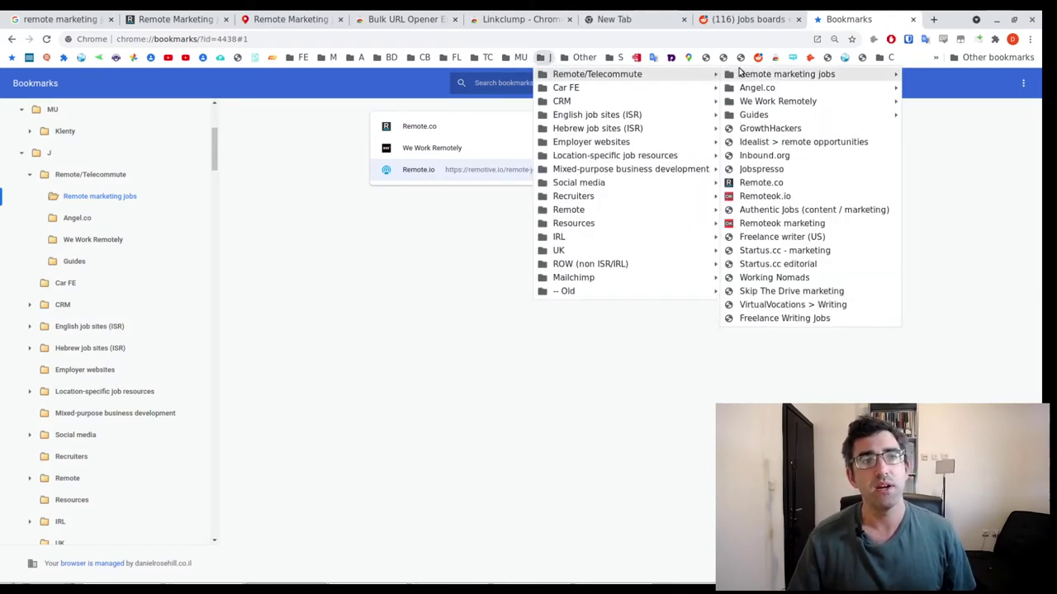
{"action": "mouse_move", "coordinate": [745, 73]}
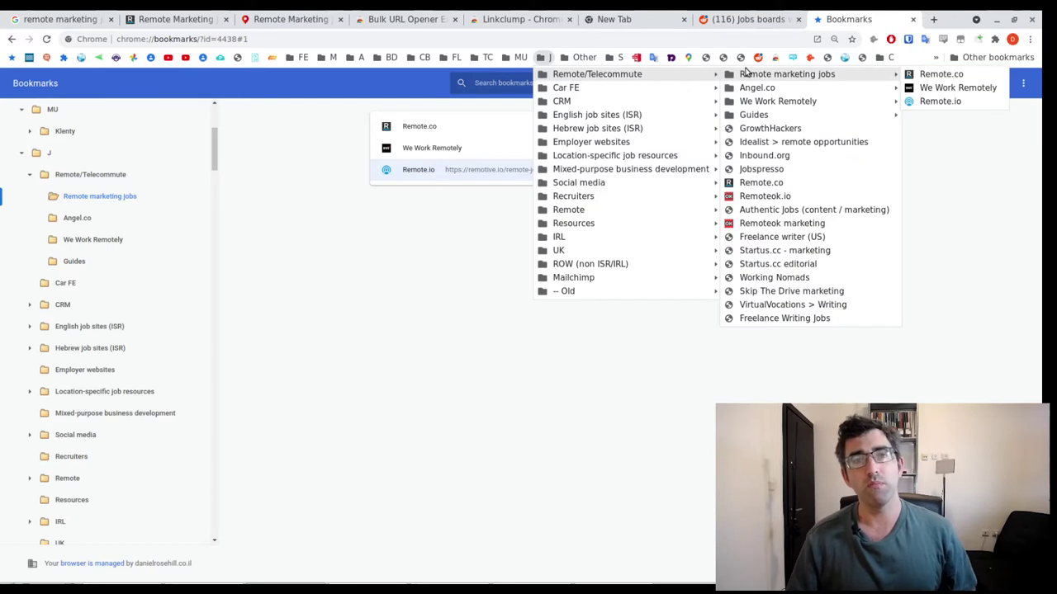
{"action": "right_click", "coordinate": [795, 75]}
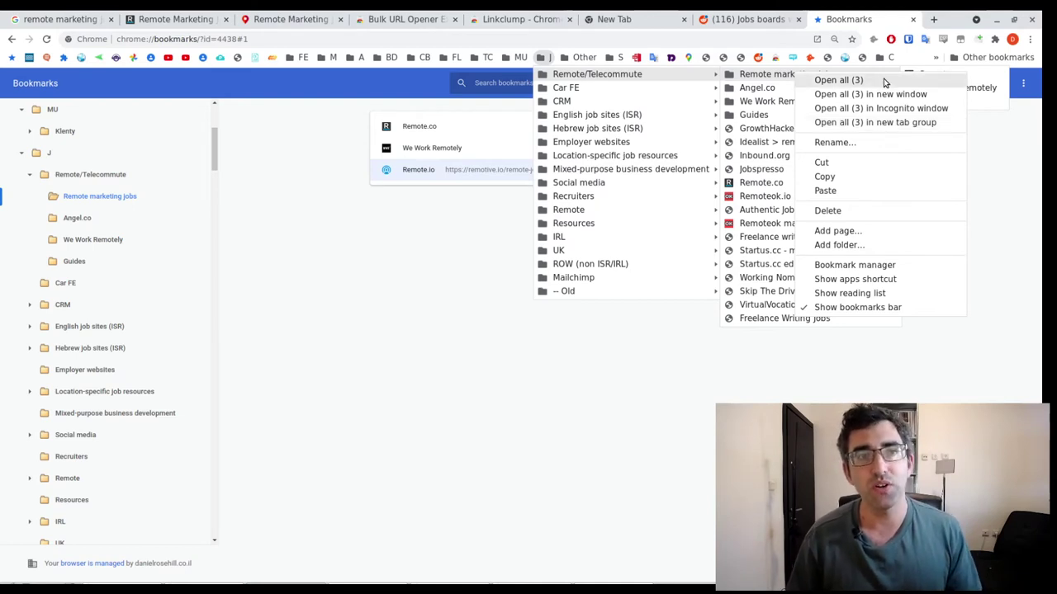
{"action": "left_click", "coordinate": [885, 83]}
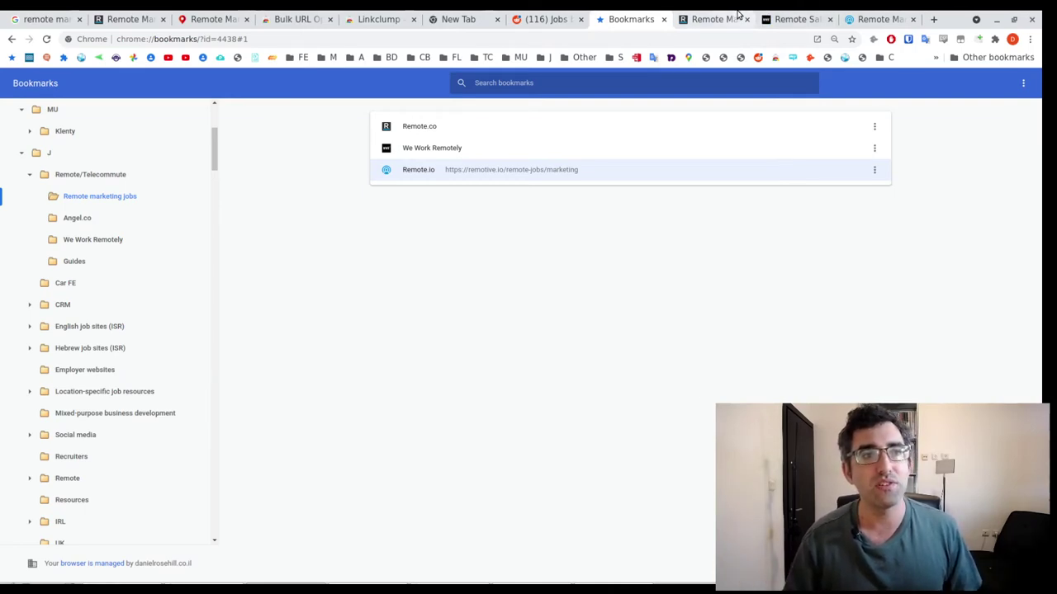
{"action": "left_click", "coordinate": [796, 19]}
{"action": "left_click", "coordinate": [877, 19]}
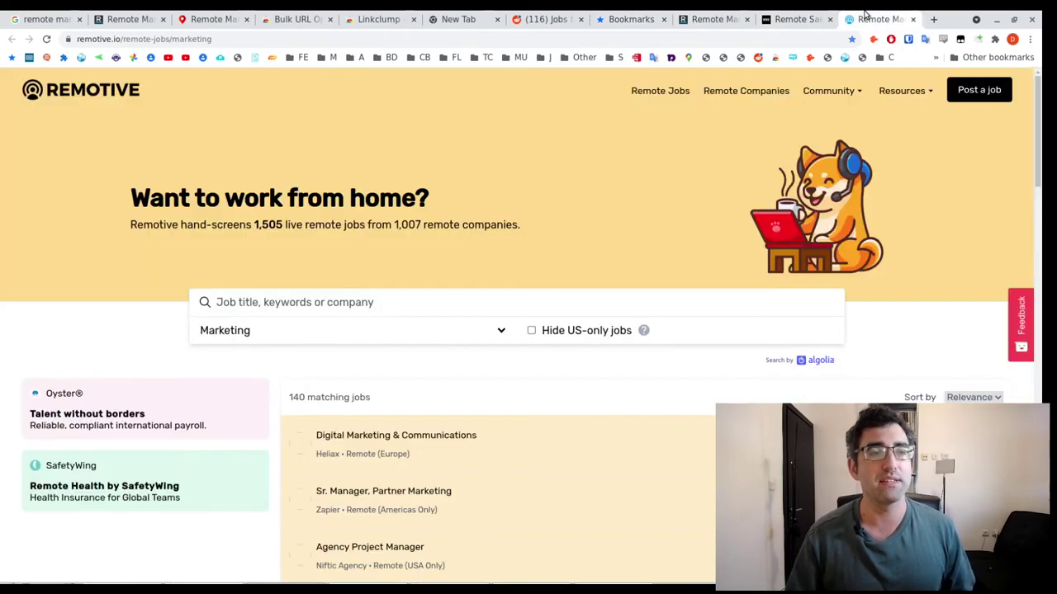
Step: Close the three job site tabs opened from the Remote marketing jobs folder
{"action": "key", "text": "ctrl+w"}
{"action": "key", "text": "ctrl+w"}
{"action": "key", "text": "ctrl+w"}
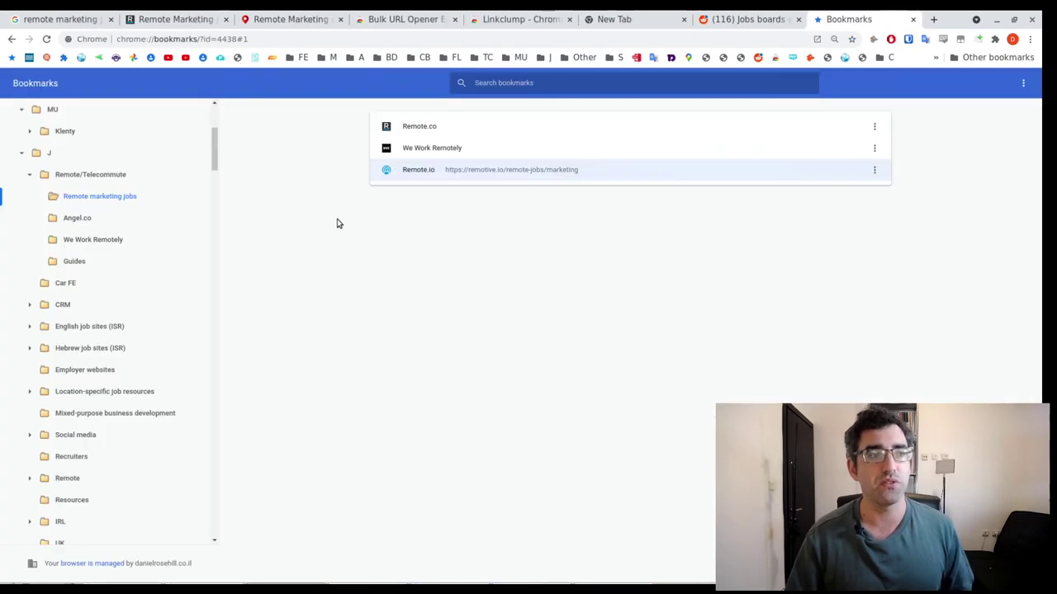
Step: Open all three Remote marketing jobs bookmarks in a new window, and close that window
{"action": "left_click", "coordinate": [541, 57]}
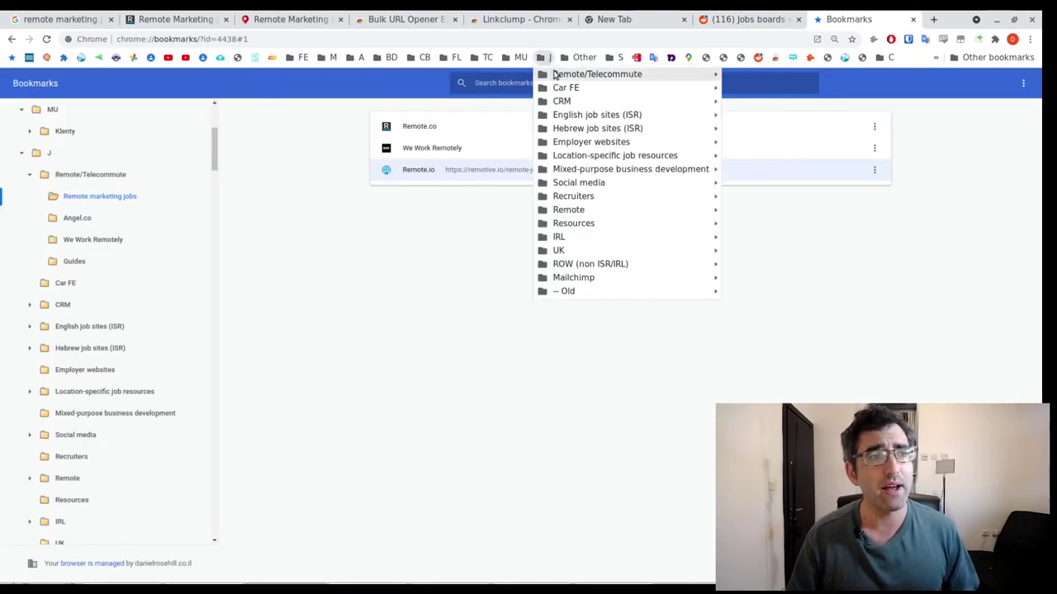
{"action": "mouse_move", "coordinate": [619, 74]}
{"action": "right_click", "coordinate": [788, 73]}
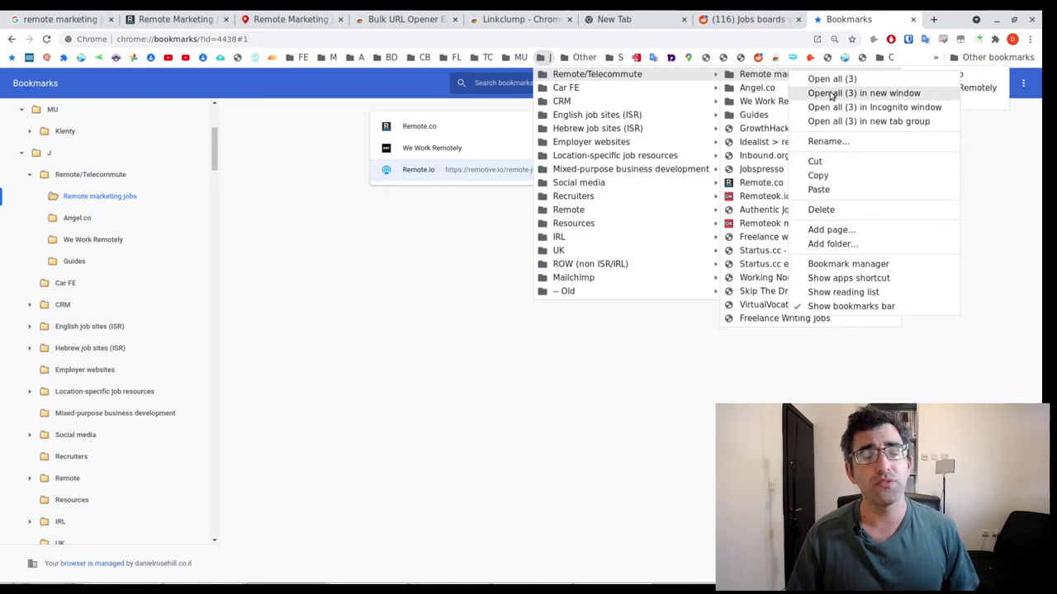
{"action": "left_click", "coordinate": [828, 95]}
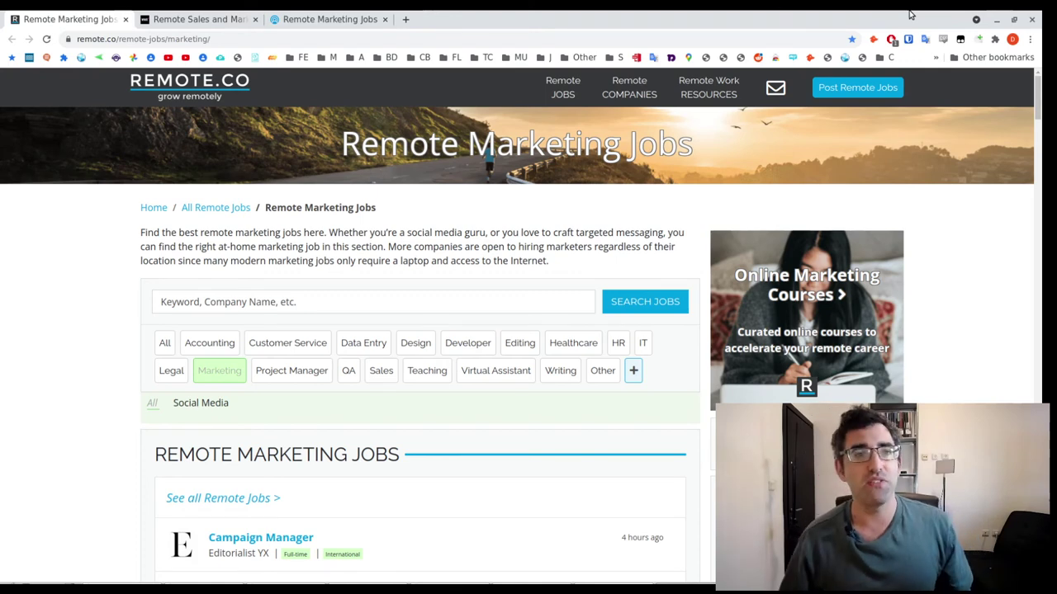
{"action": "left_click", "coordinate": [1032, 19]}
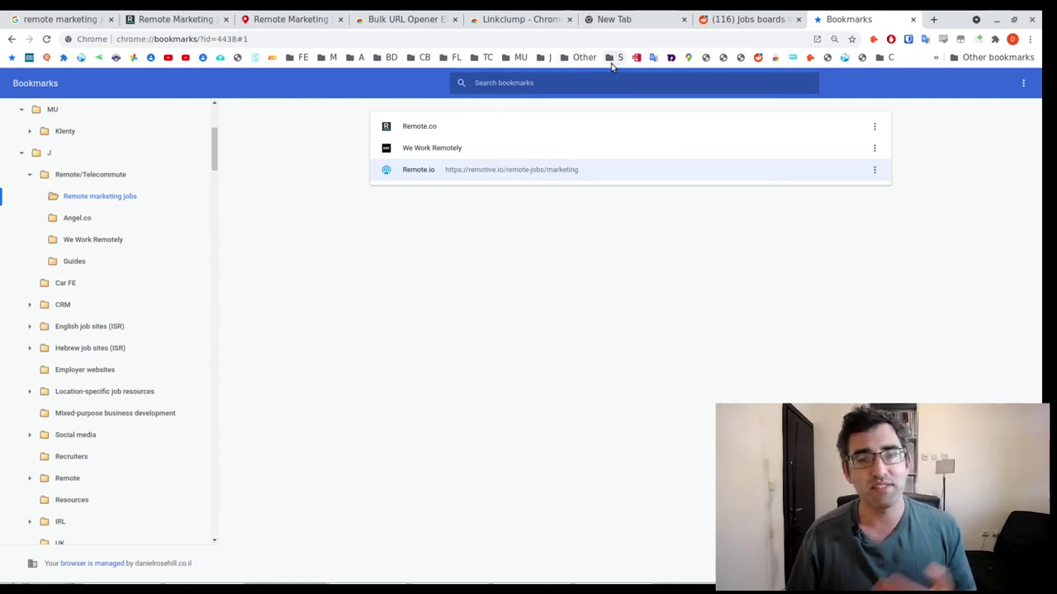
Step: Open all three Remote marketing jobs bookmarks in a new tab group and color the group yellow
{"action": "left_click", "coordinate": [549, 60]}
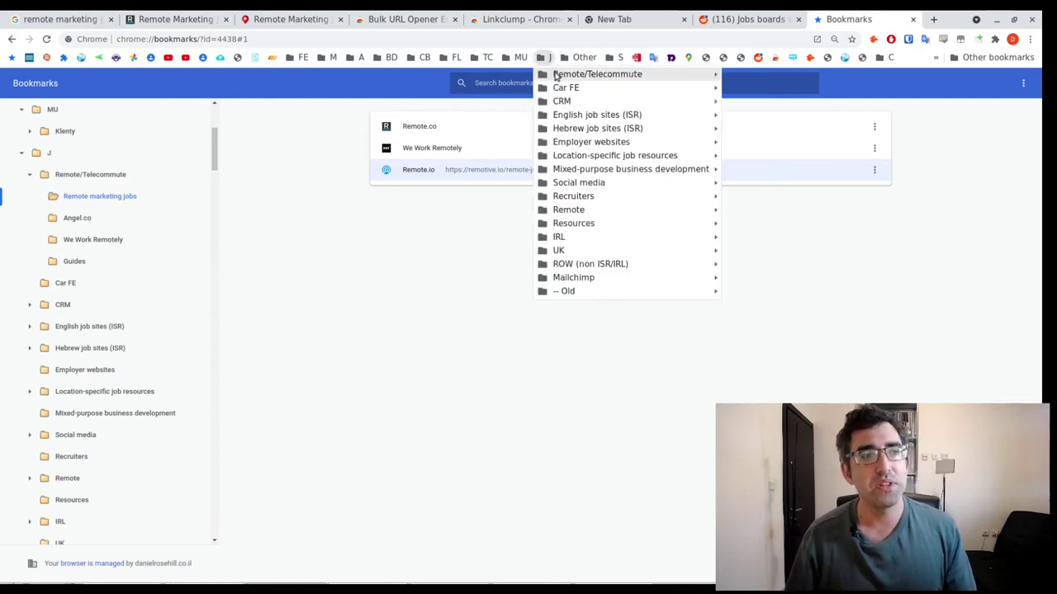
{"action": "mouse_move", "coordinate": [652, 74]}
{"action": "right_click", "coordinate": [751, 74]}
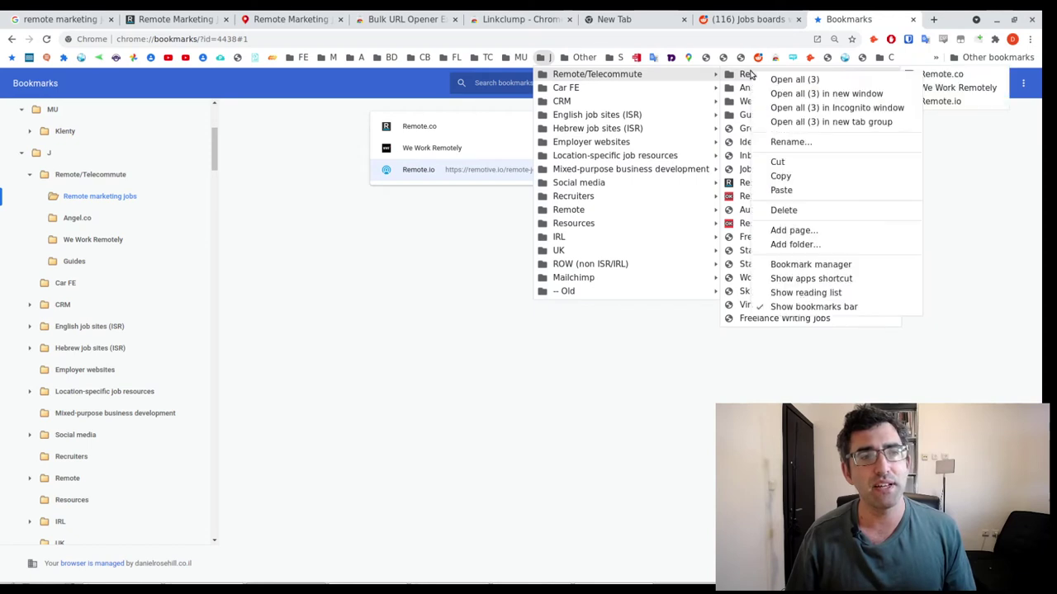
{"action": "left_click", "coordinate": [785, 122]}
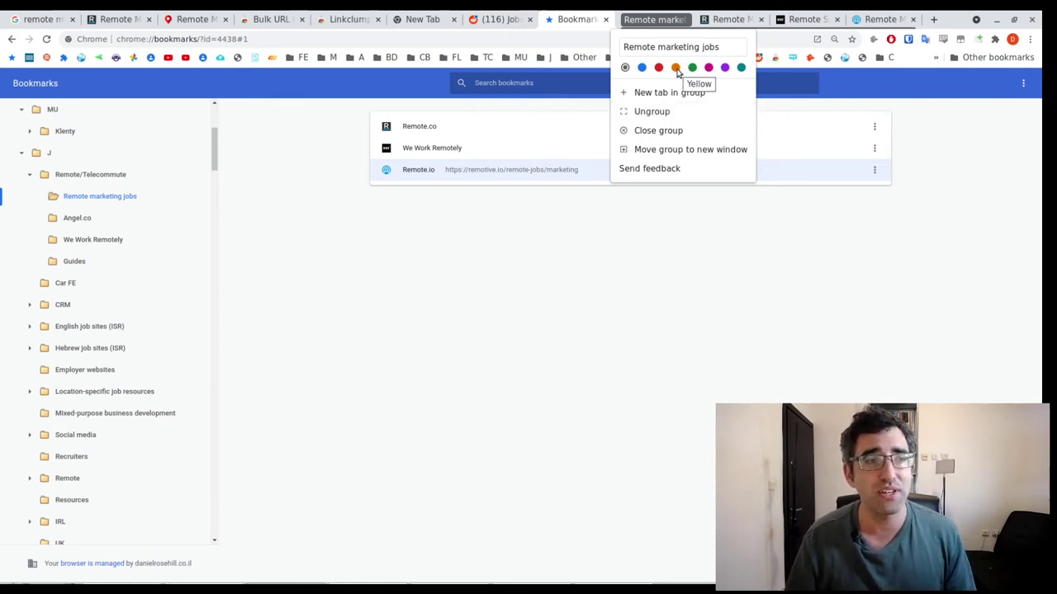
{"action": "left_click", "coordinate": [675, 68]}
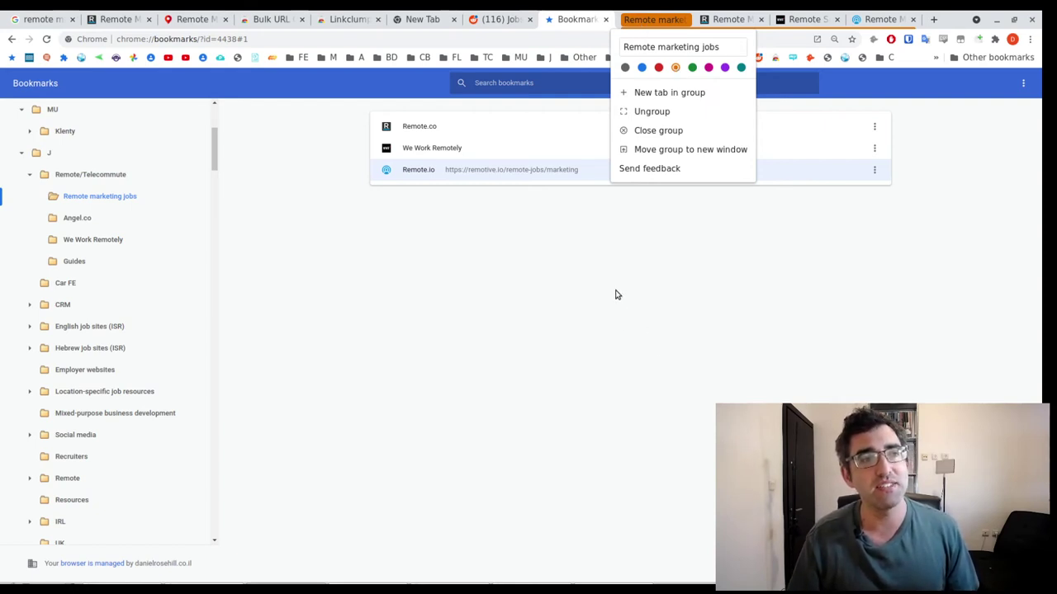
{"action": "left_click", "coordinate": [677, 17]}
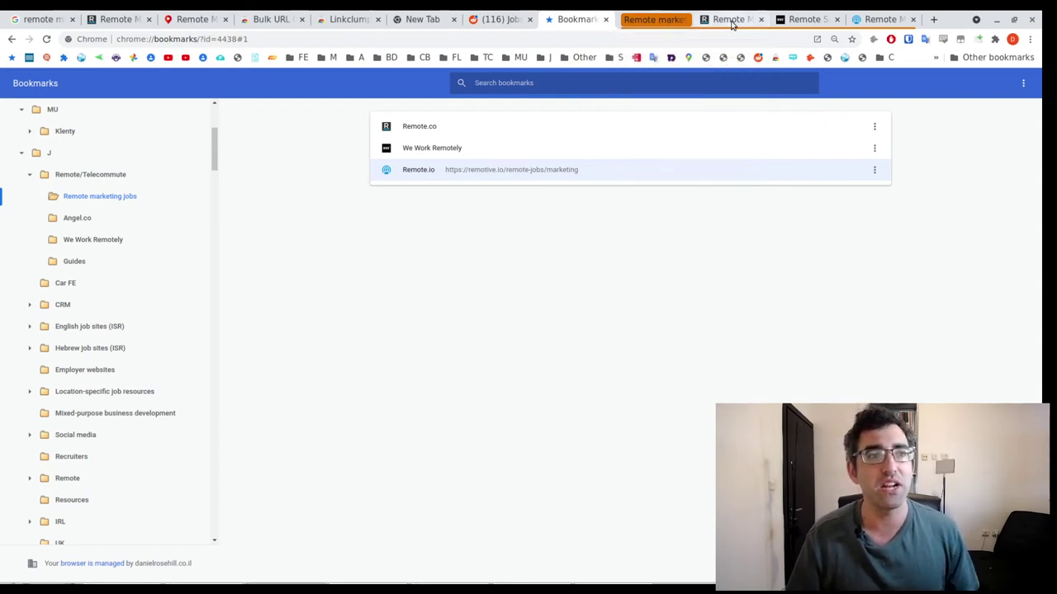
Step: Look through the Remote.co, We Work Remotely and Remotive tabs in the Remote marketing jobs group
{"action": "left_click", "coordinate": [728, 19]}
{"action": "left_click", "coordinate": [805, 19]}
{"action": "left_click", "coordinate": [875, 14]}
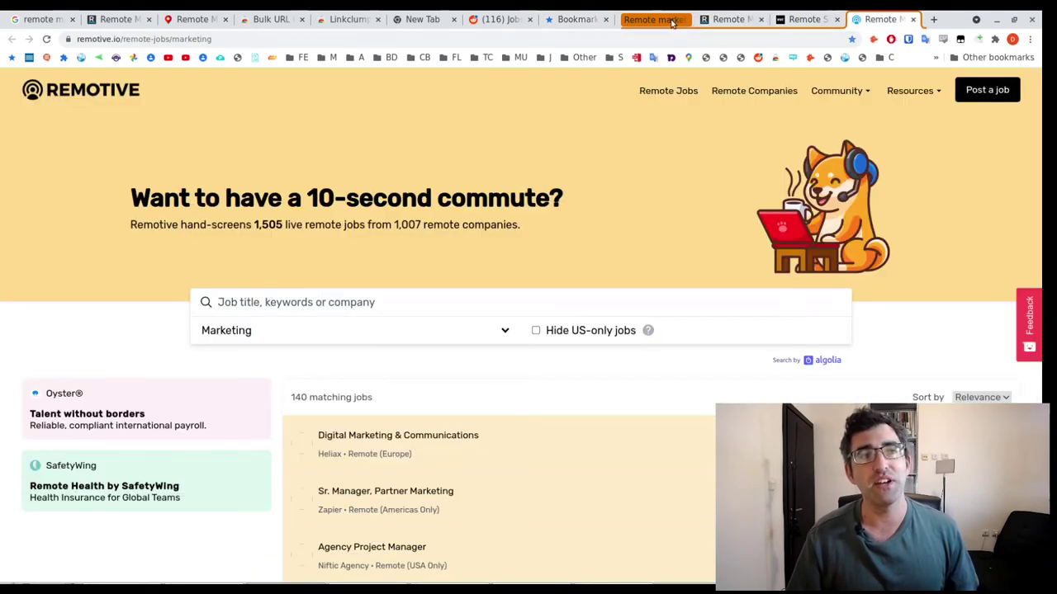
Step: Collapse and expand the Remote marketing jobs tab group repeatedly, leaving its tabs collapsed
{"action": "left_click", "coordinate": [677, 20]}
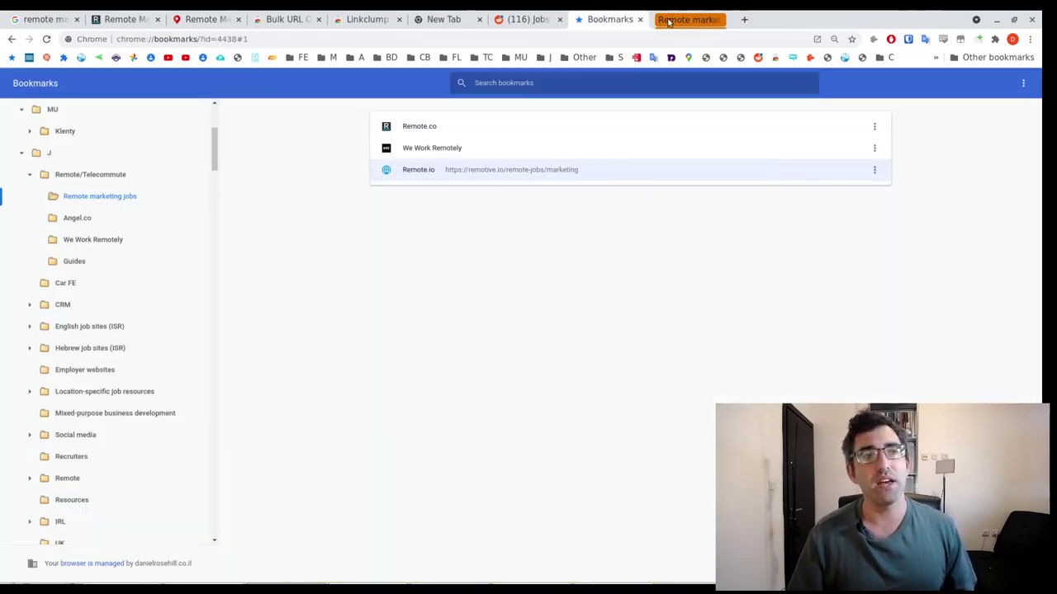
{"action": "left_click", "coordinate": [670, 23]}
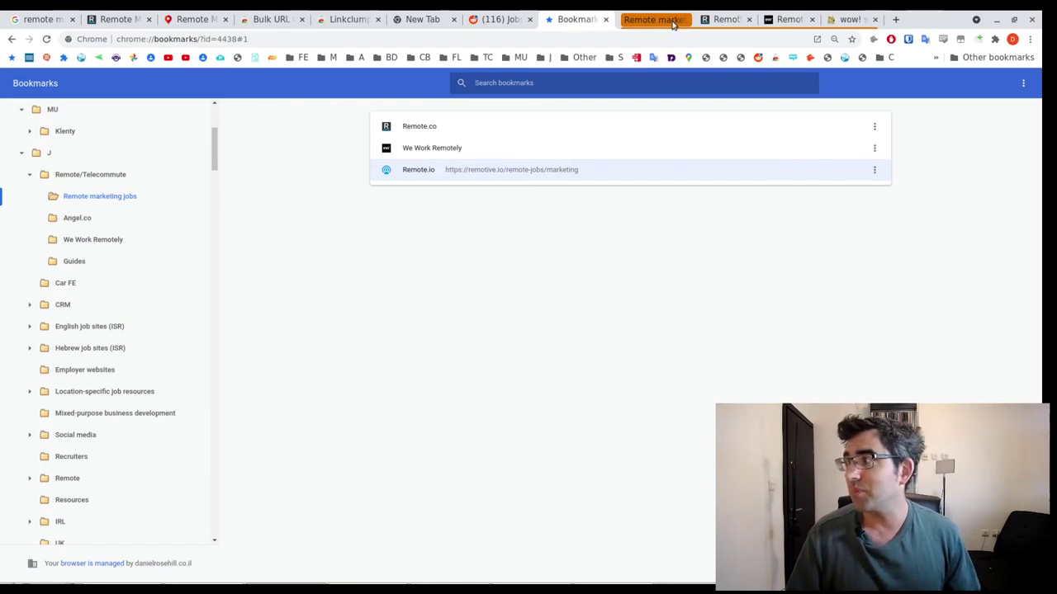
{"action": "left_click", "coordinate": [672, 21]}
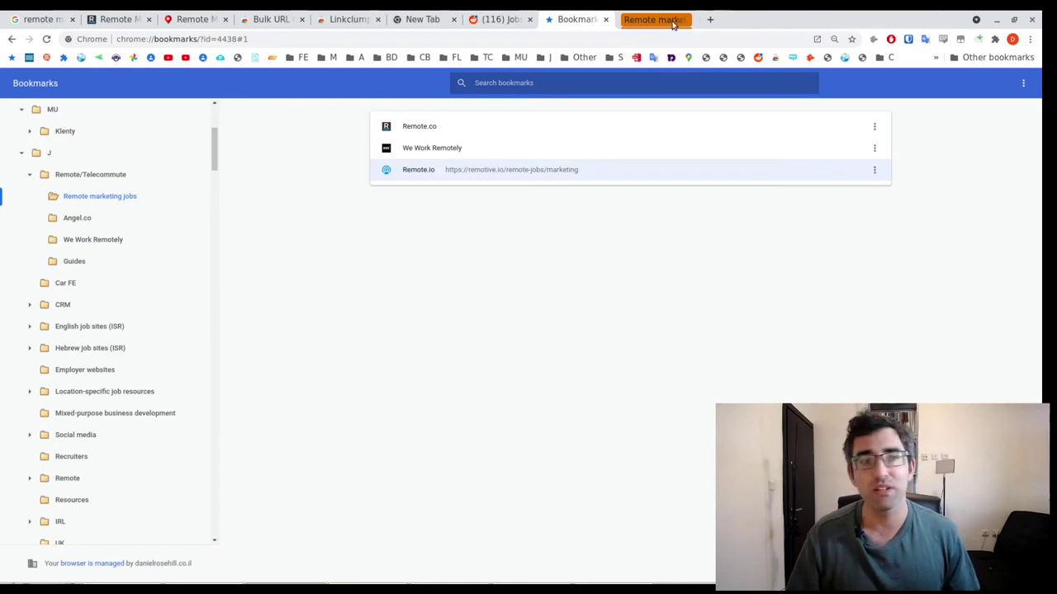
{"action": "left_click", "coordinate": [673, 22]}
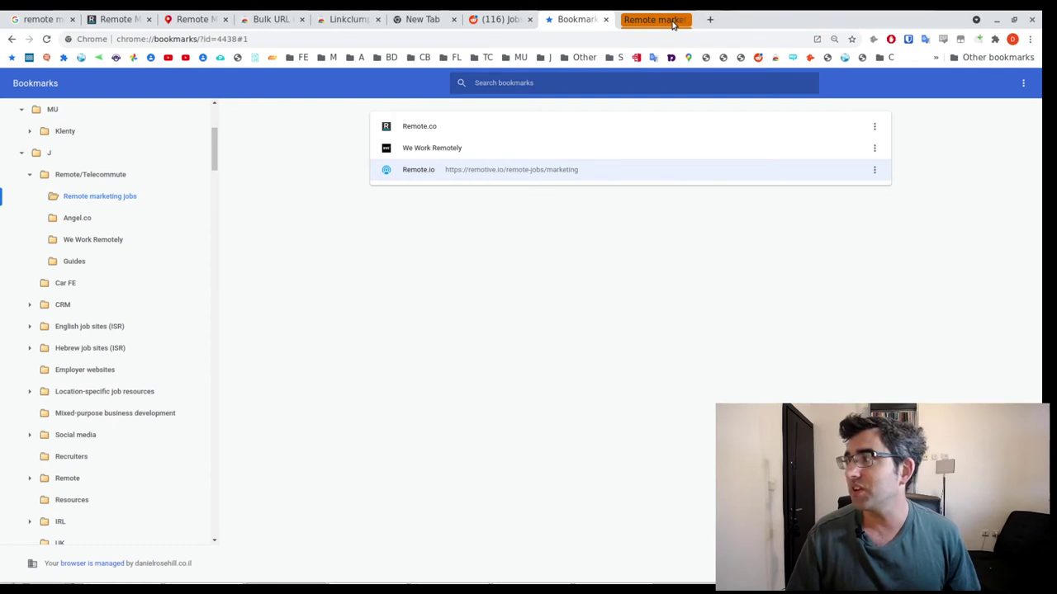
{"action": "left_click", "coordinate": [673, 21]}
Step: Rename the Remote marketing jobs tab group to Jobs
{"action": "right_click", "coordinate": [673, 22]}
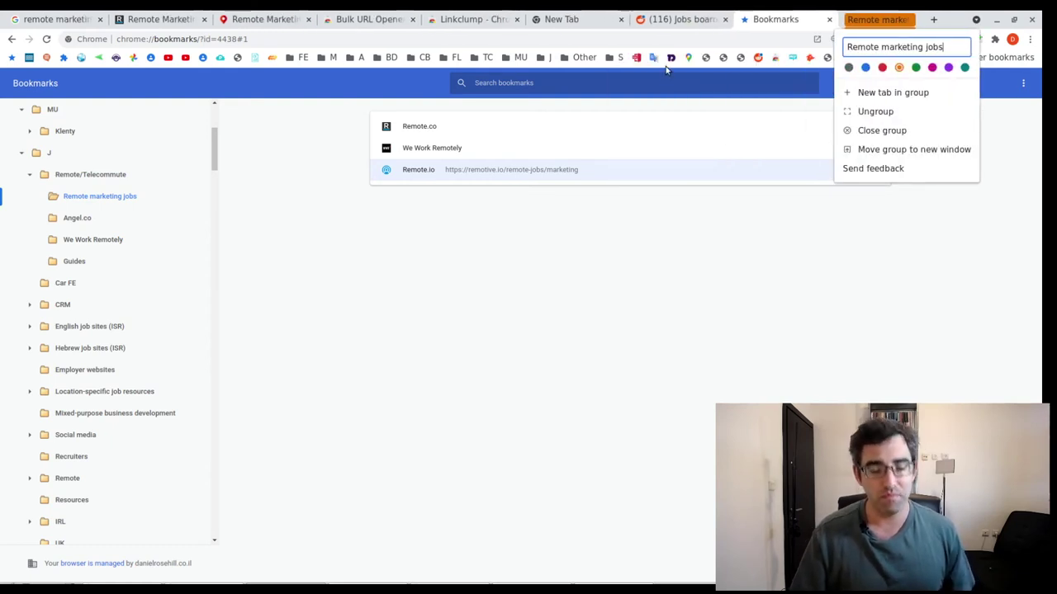
{"action": "key", "text": "ctrl+a"}
{"action": "type", "text": "Jobs"}
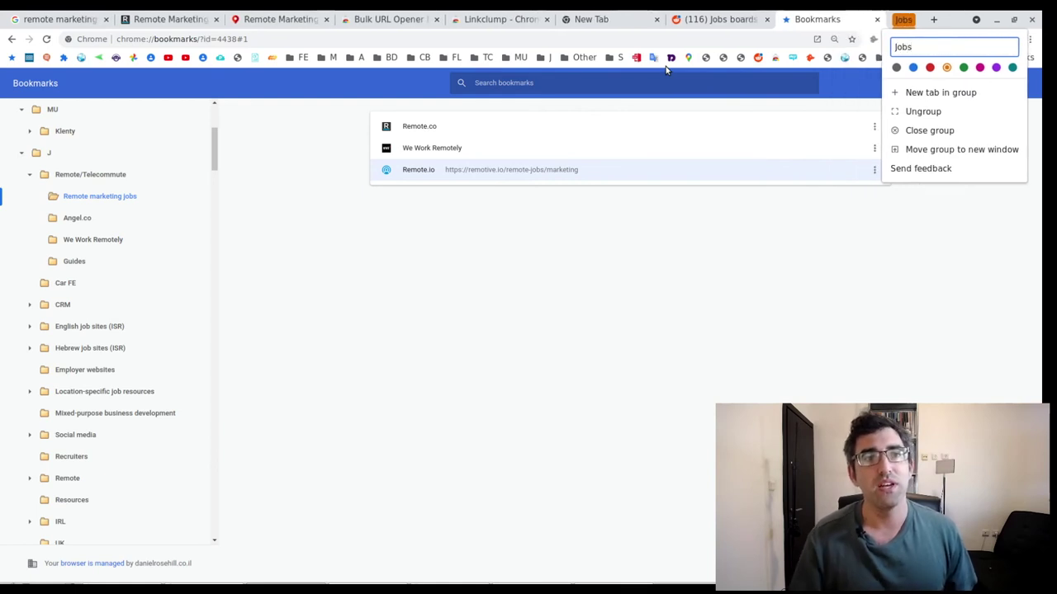
Step: Ungroup the Jobs tab group and close the three job site tabs released from it
{"action": "left_click", "coordinate": [923, 111]}
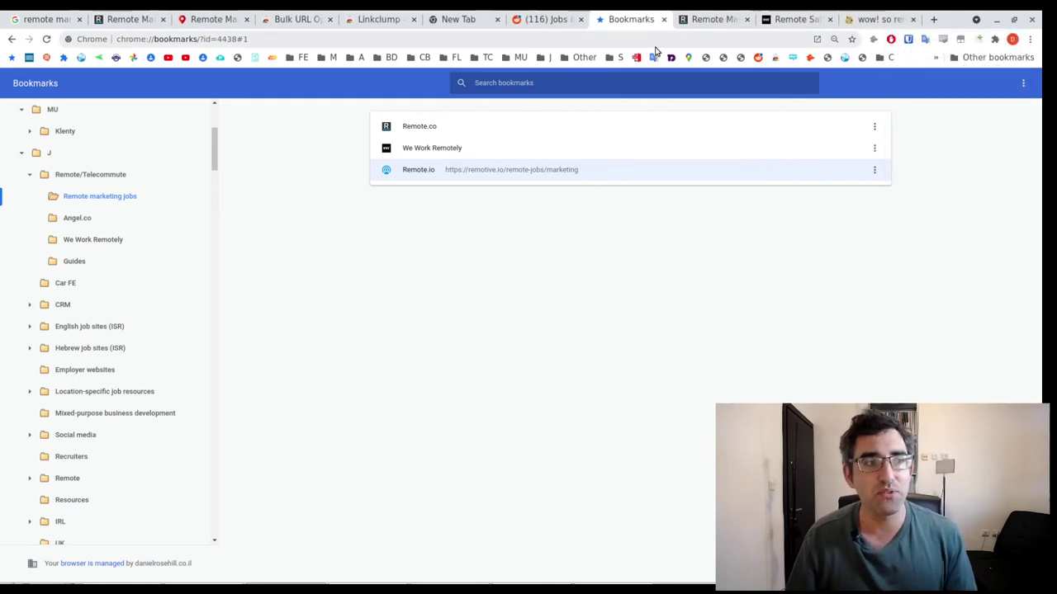
{"action": "left_click", "coordinate": [708, 18]}
{"action": "key", "text": "ctrl+w"}
{"action": "left_click", "coordinate": [708, 18]}
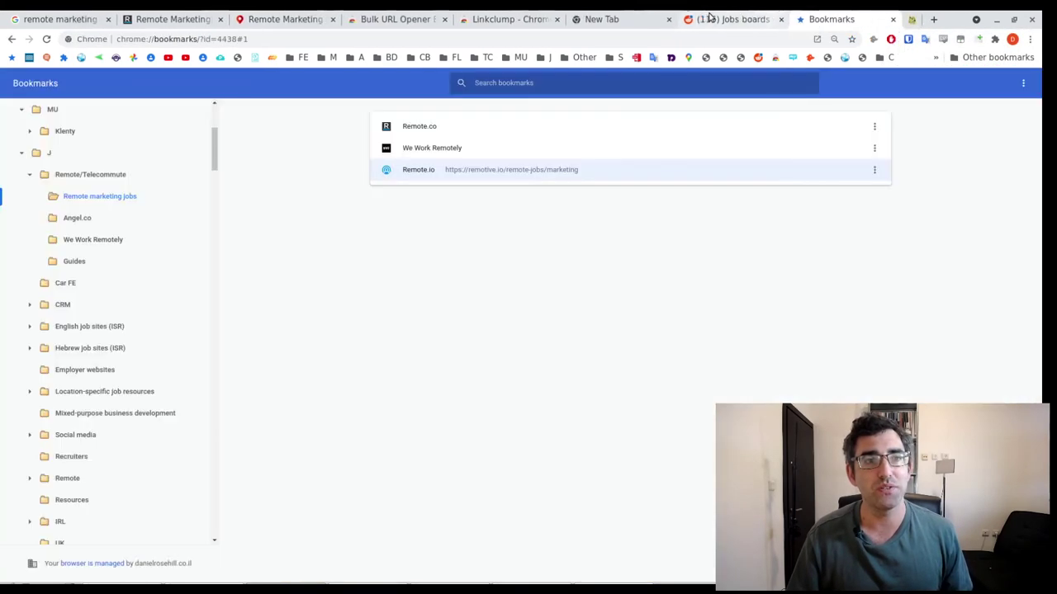
Step: Open all three Remote marketing jobs bookmarks from the Remote/Telecommute folder in a new tab group, and close the whole group
{"action": "left_click", "coordinate": [544, 57]}
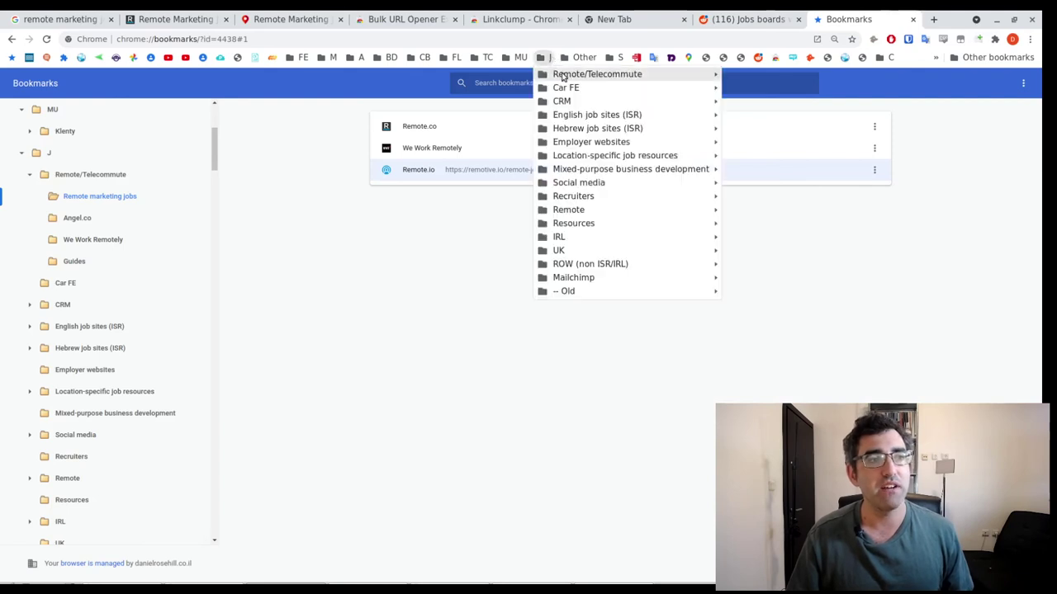
{"action": "mouse_move", "coordinate": [627, 75]}
{"action": "right_click", "coordinate": [763, 76]}
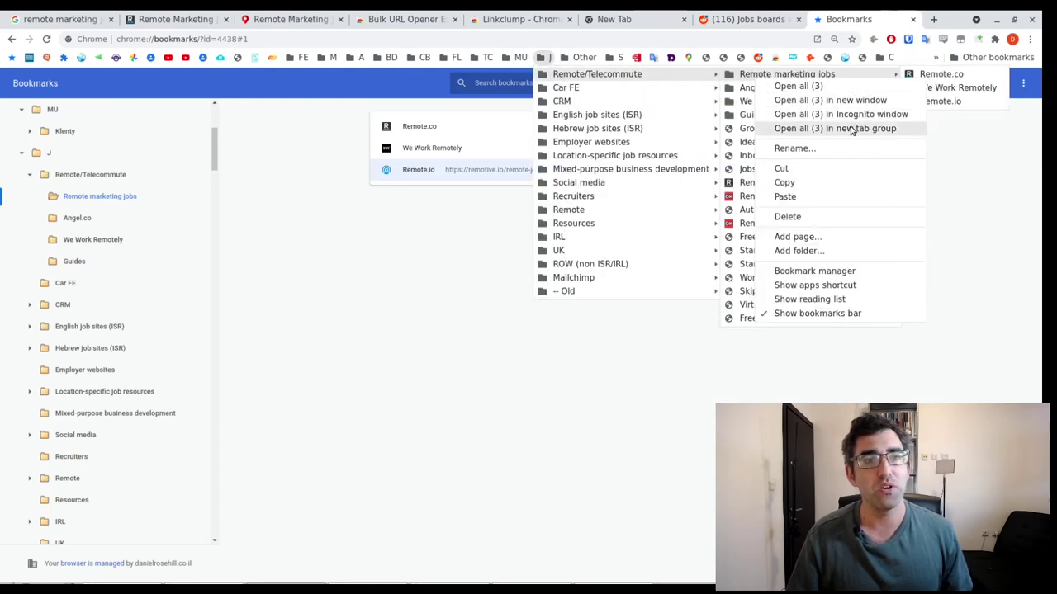
{"action": "left_click", "coordinate": [851, 128]}
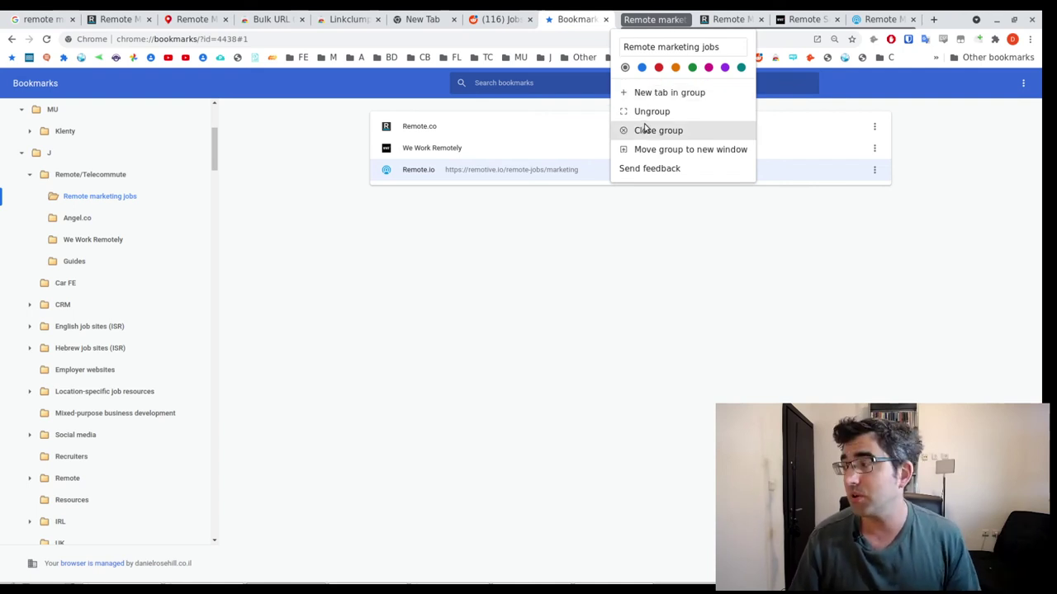
{"action": "left_click", "coordinate": [645, 130]}
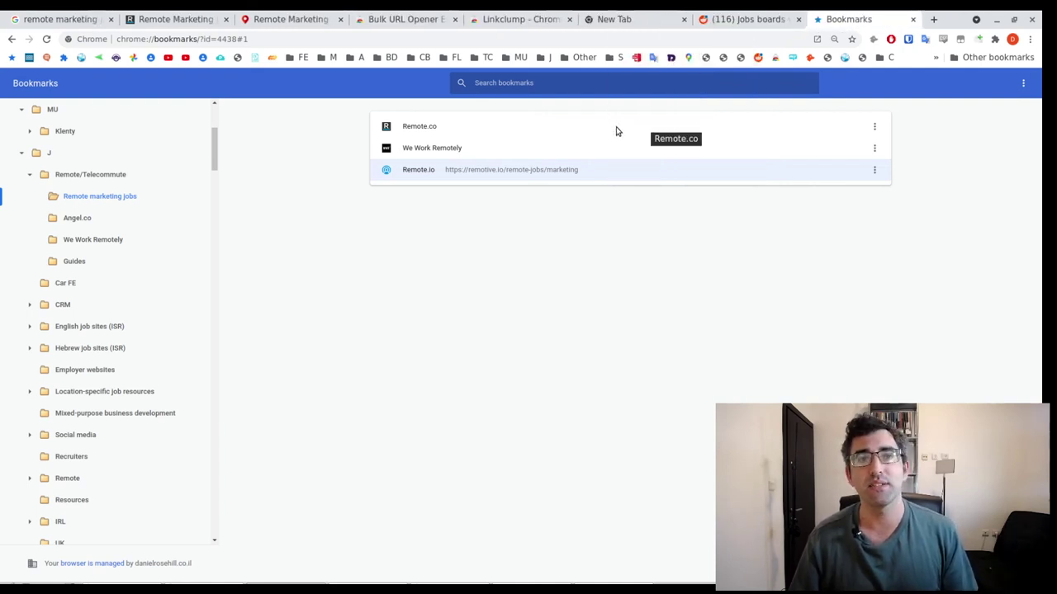